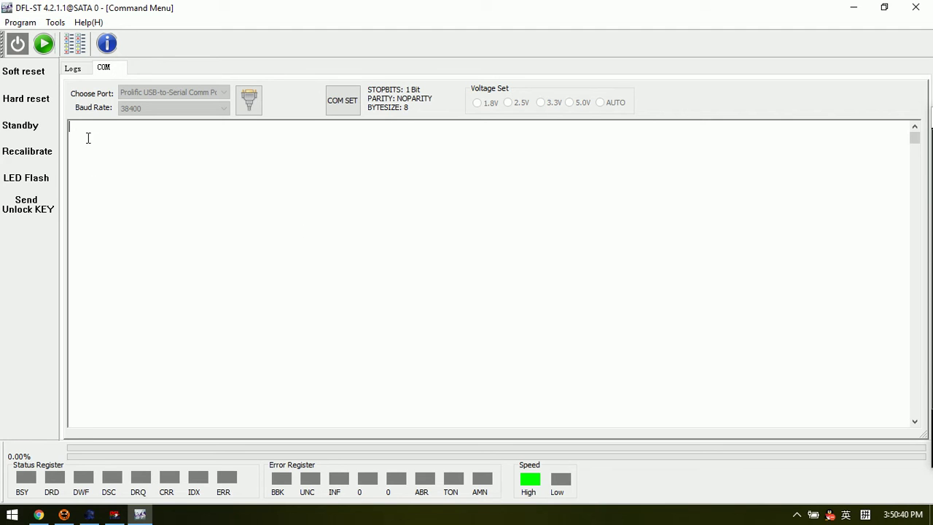
Power on the drive, enter ASCII diagnostic mode in the COM terminal and query the drive's firmware information
click(17, 44)
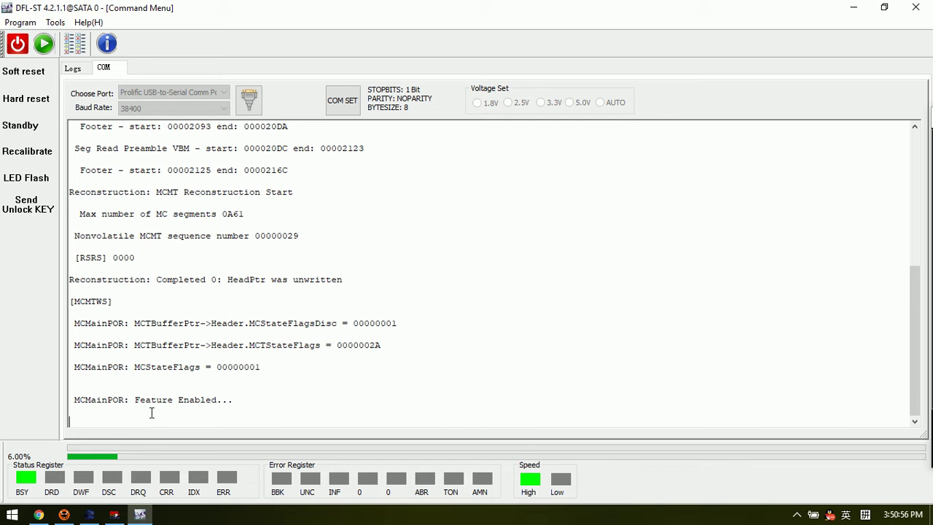
key(ctrl+z)
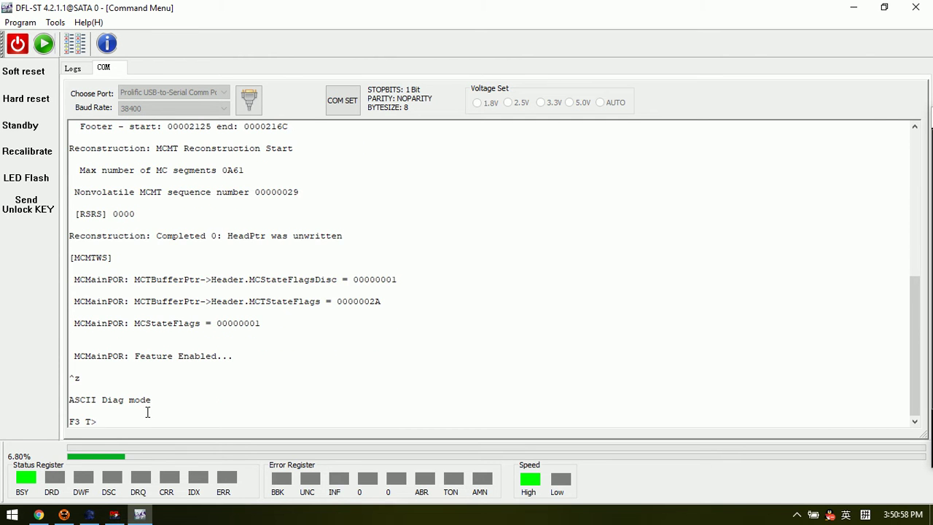
key(ctrl+l)
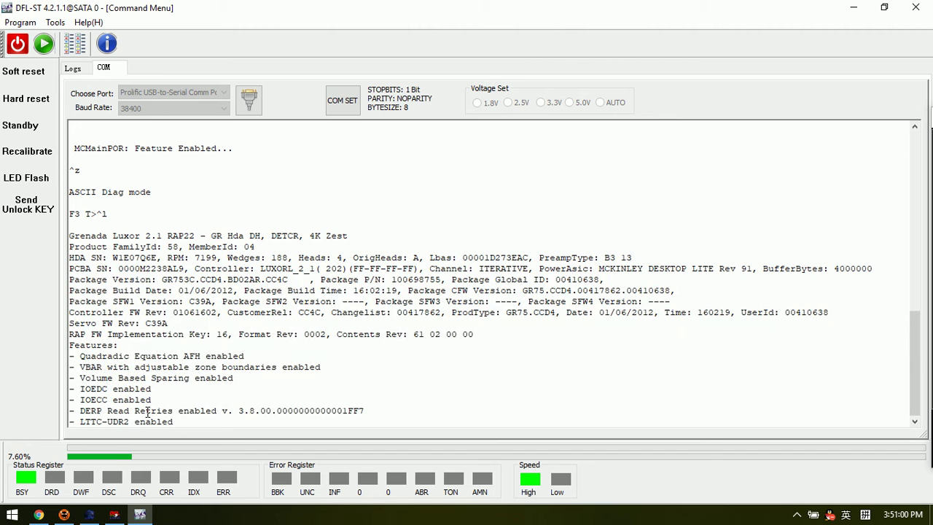
drag(179, 248, 163, 239)
click(157, 248)
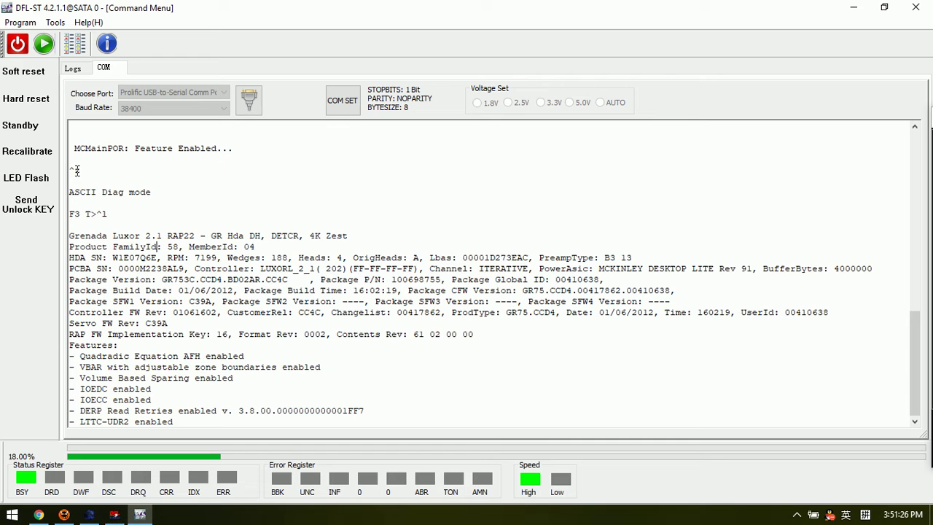
Start the Barracuda F3 utility, obtaining the drive details with the ID reading cancelled and the COM check accepted
click(45, 44)
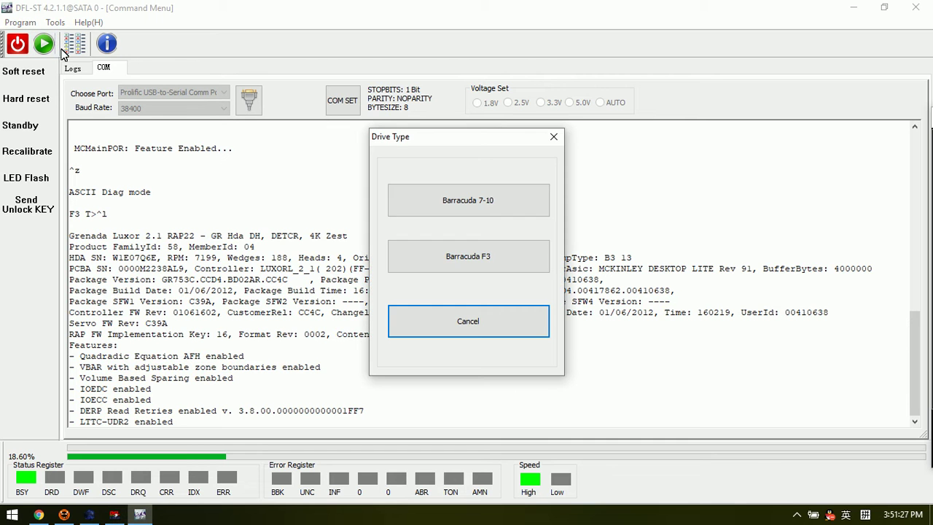
click(472, 252)
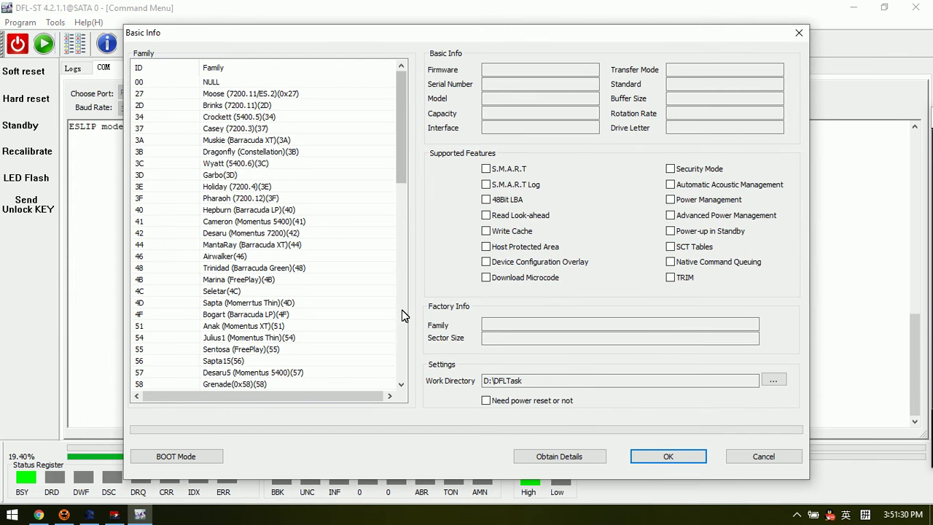
drag(342, 34, 409, 18)
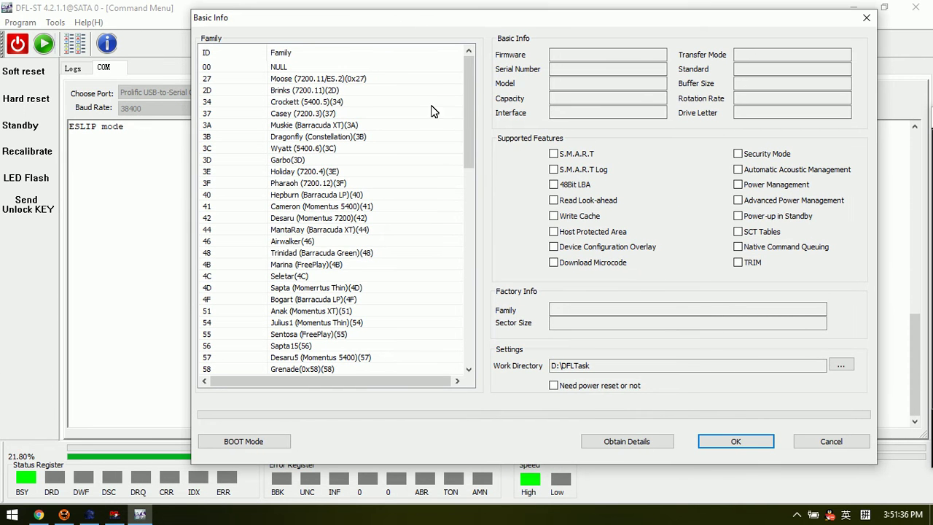
drag(477, 24, 424, 27)
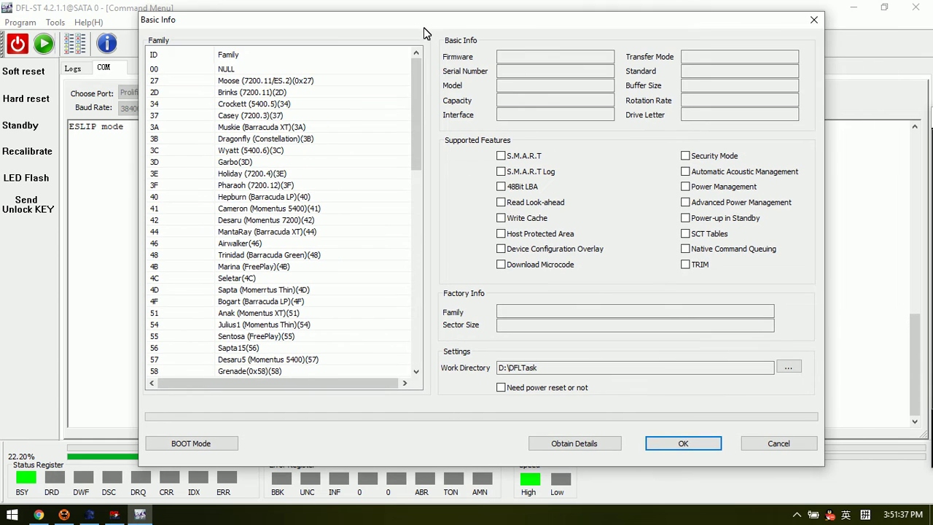
click(559, 443)
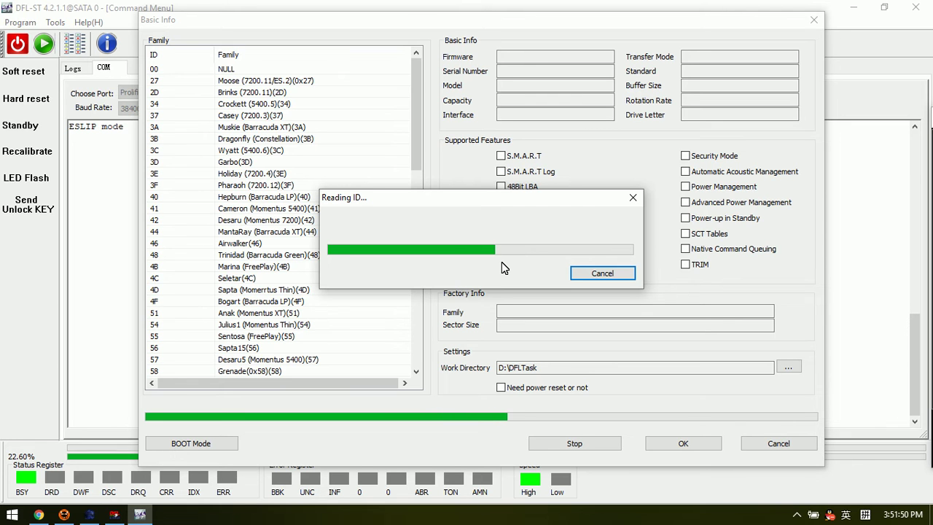
click(611, 273)
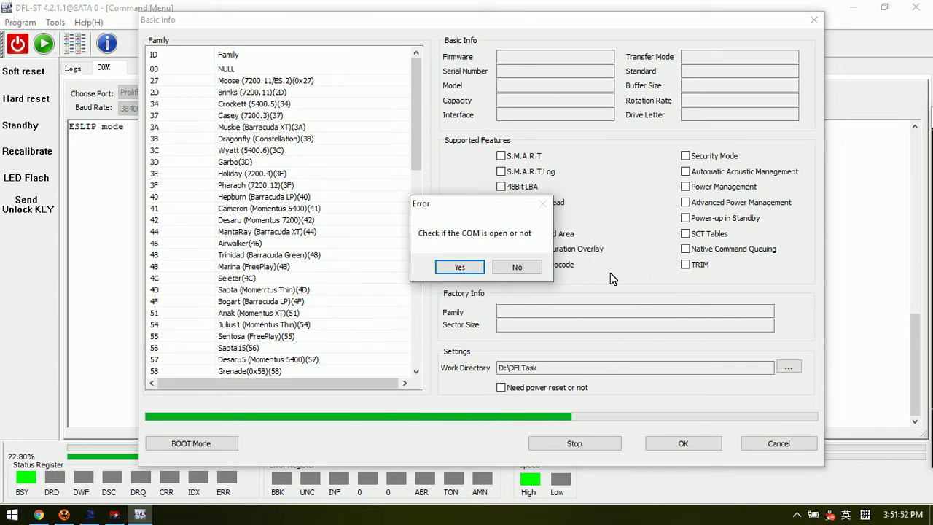
click(466, 269)
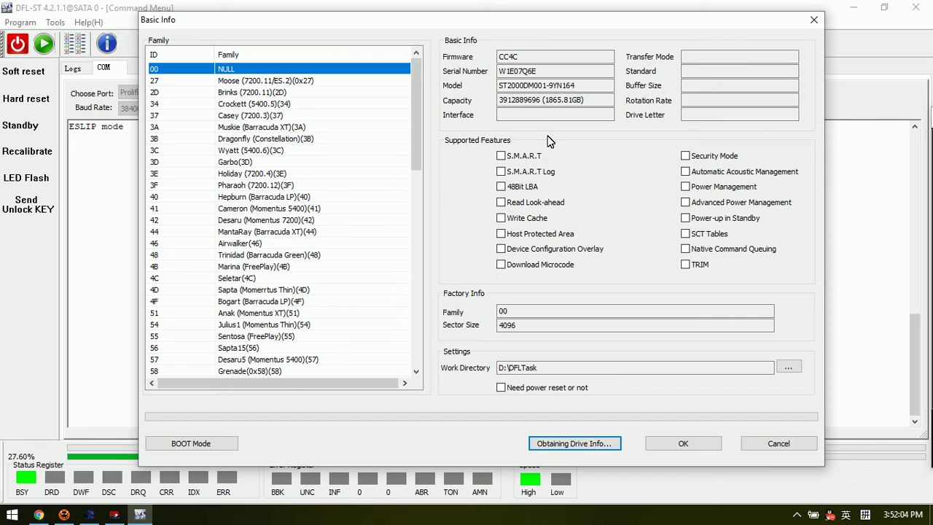
click(670, 445)
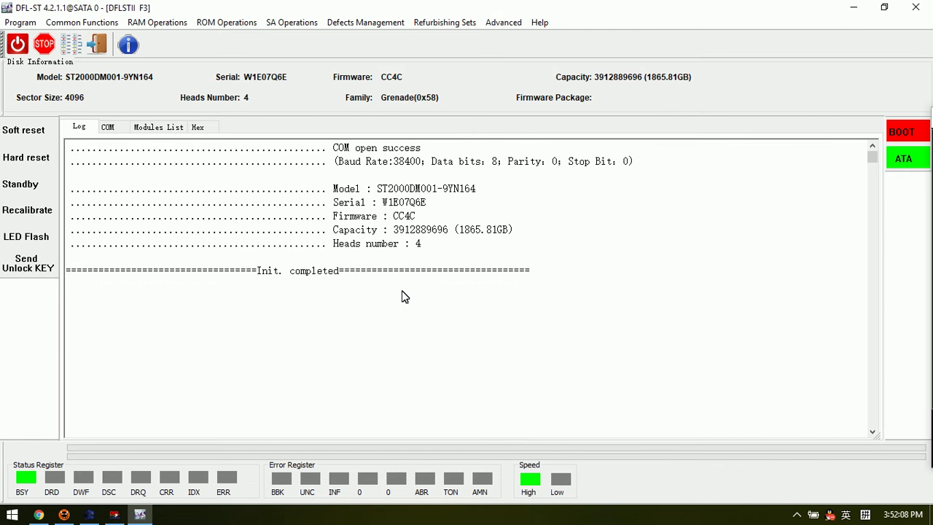
Examine the drive information in the COM terminal output and check the modules list and log
click(108, 127)
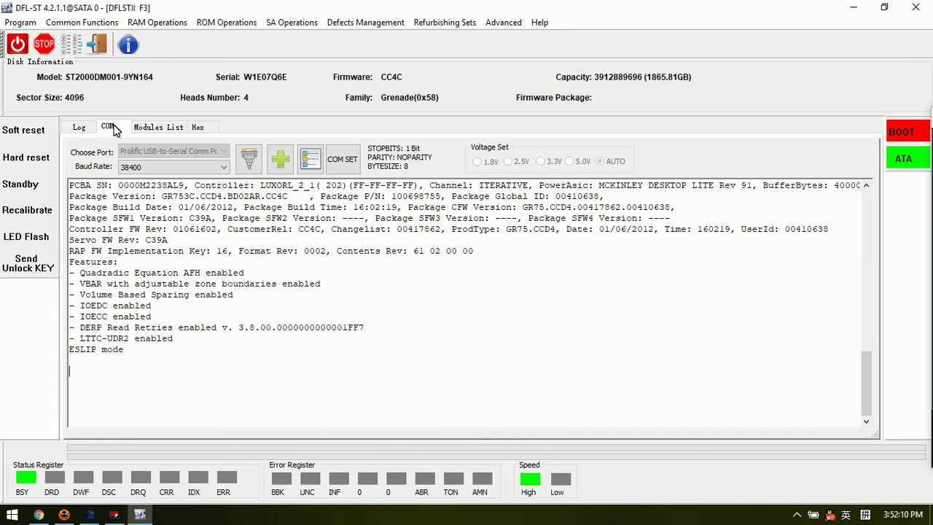
click(130, 382)
click(164, 128)
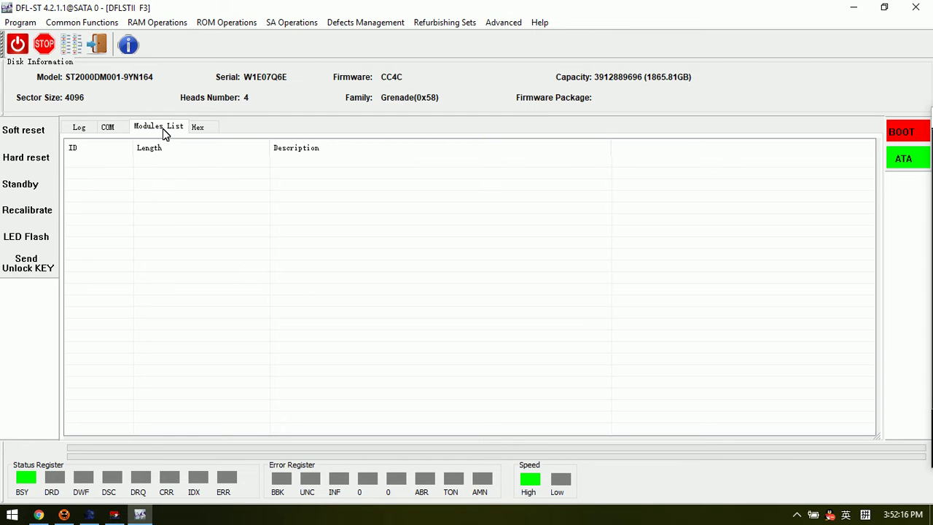
click(108, 128)
scroll(159, 344, up, 3)
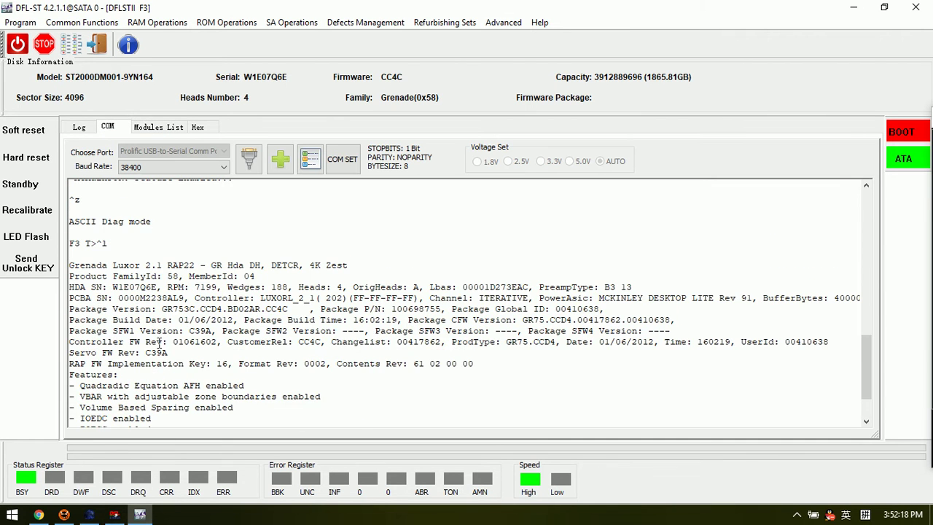
scroll(126, 318, down, 2)
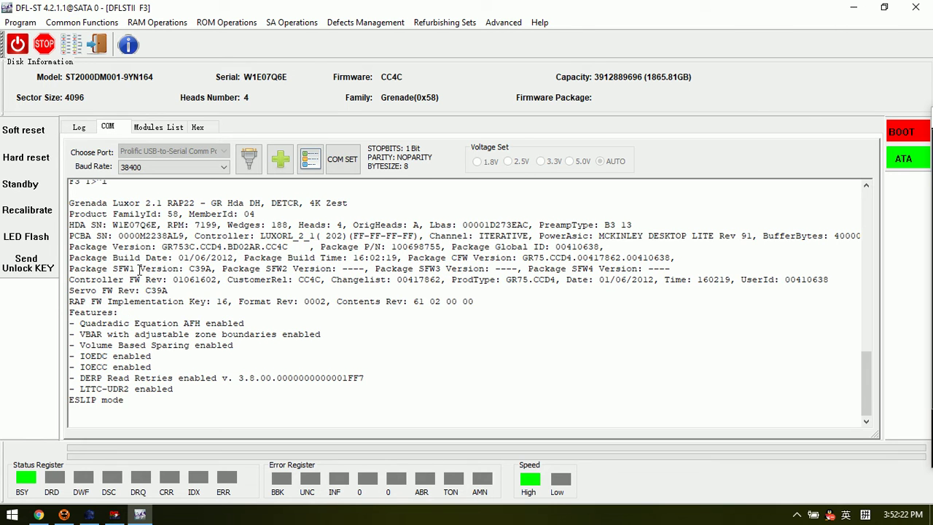
click(88, 129)
click(108, 127)
scroll(132, 334, up, 5)
scroll(132, 334, down, 5)
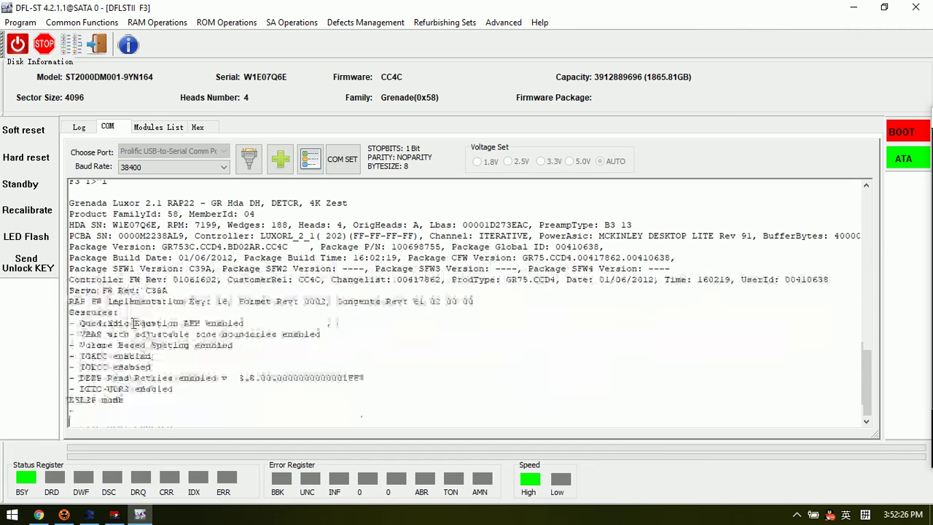
Obtain the SYS file list for series .12 in COM mode, accepting the proposed work directory
click(305, 24)
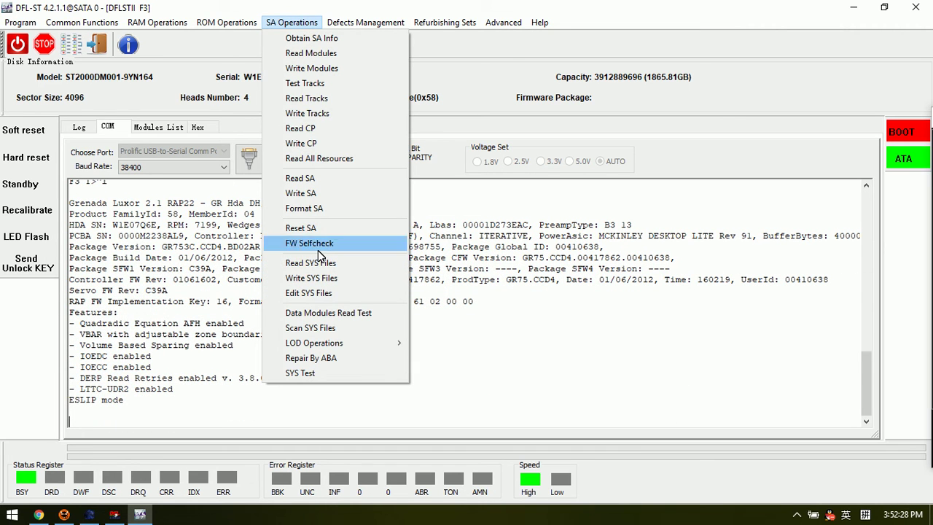
click(305, 264)
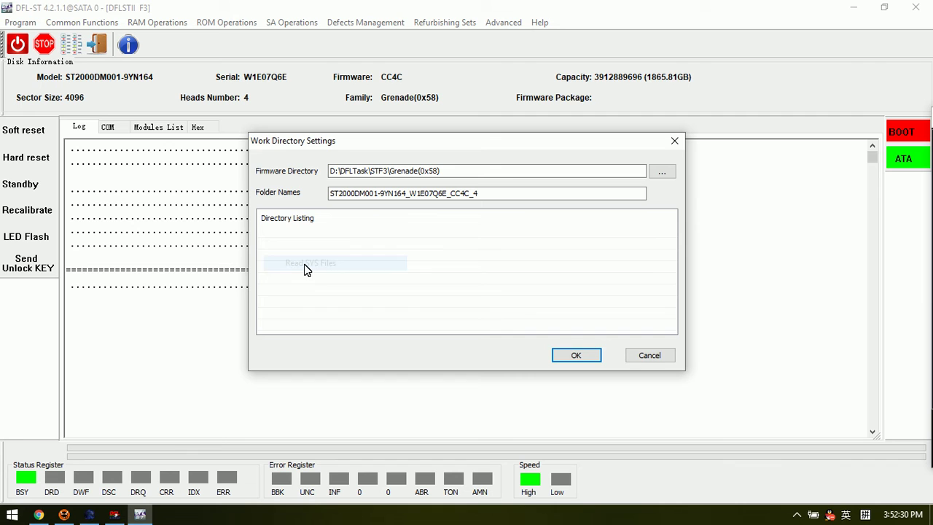
click(583, 355)
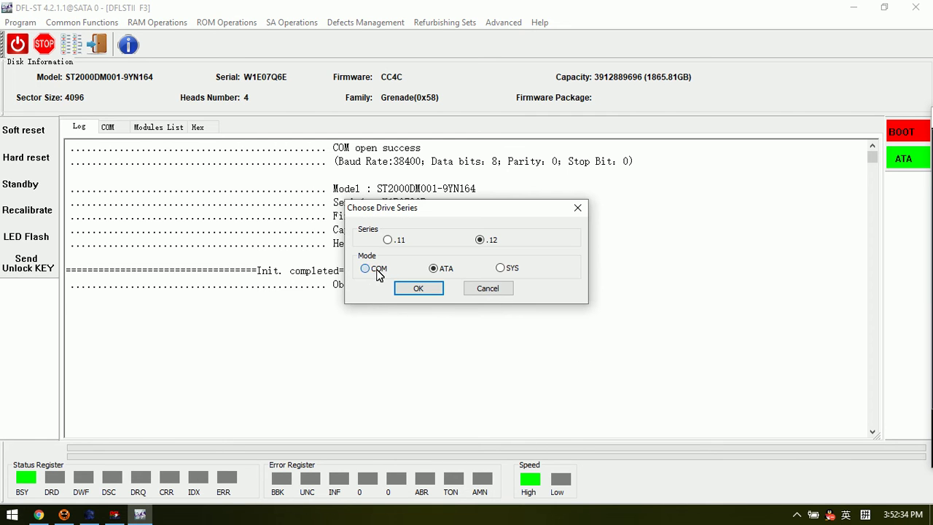
click(373, 272)
click(414, 289)
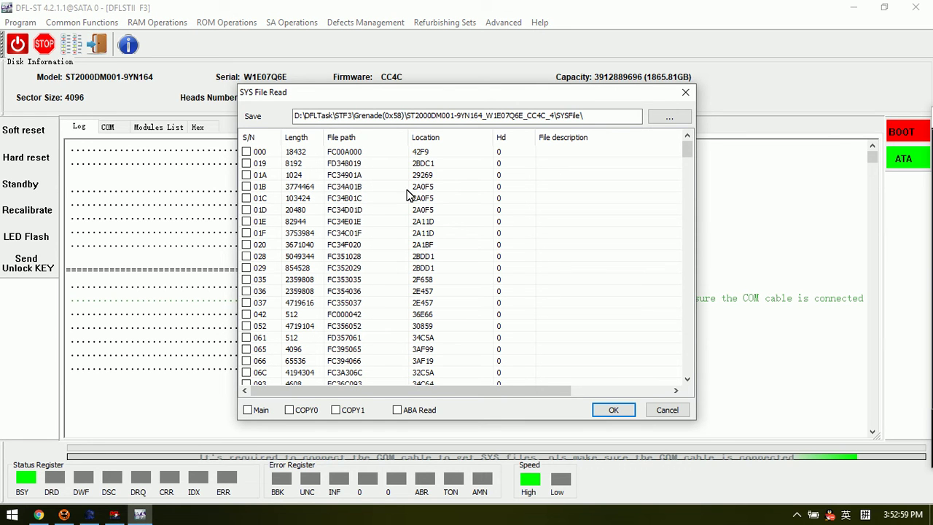
Look through the drive's SYS file list and close it without reading any file
click(247, 187)
scroll(283, 281, down, 2)
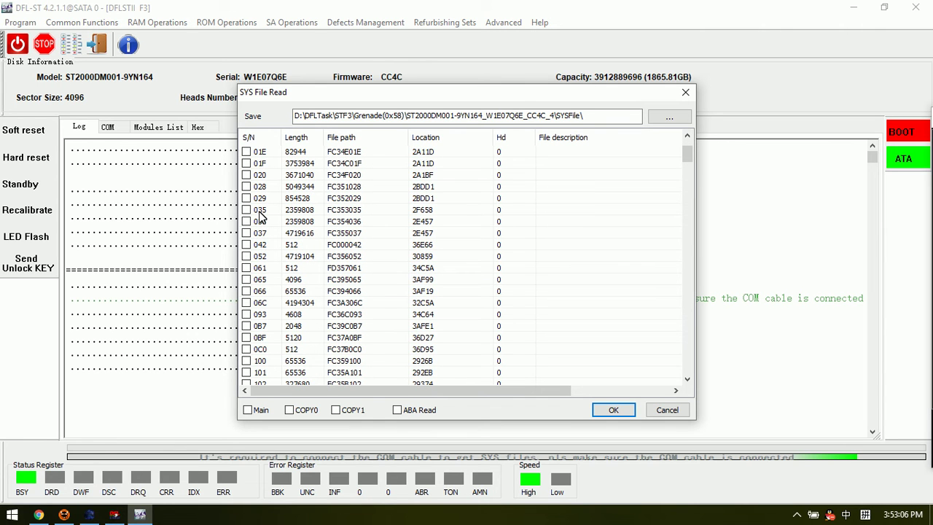
scroll(262, 223, up, 2)
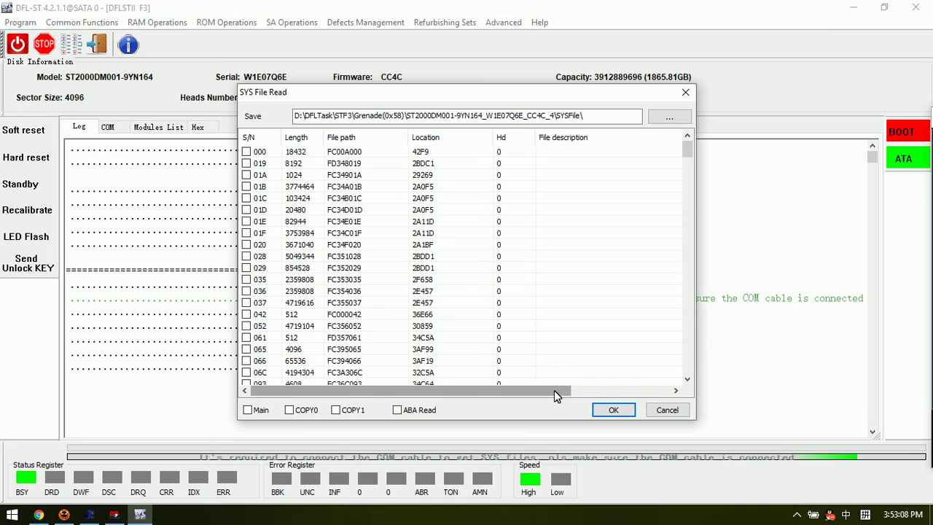
scroll(330, 312, down, 3)
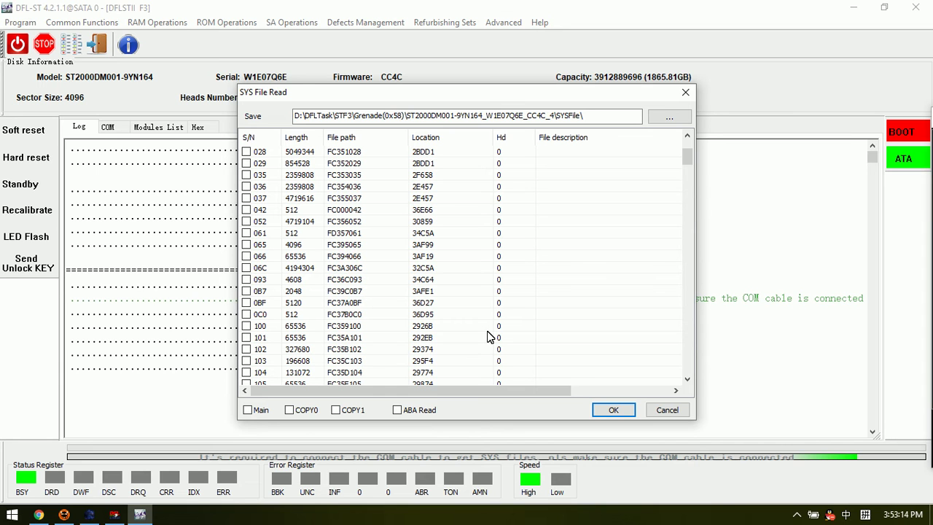
click(667, 410)
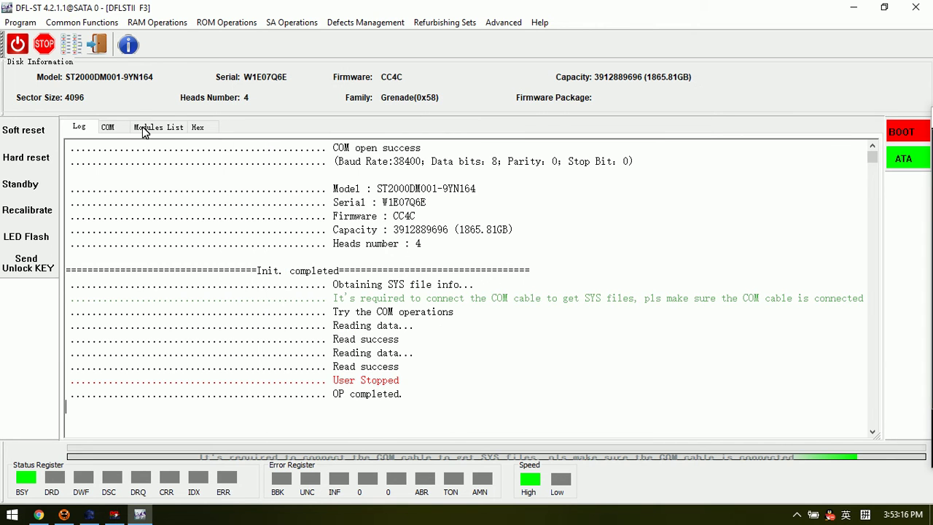
Set the COM connection's baud rate to 1250000
click(109, 128)
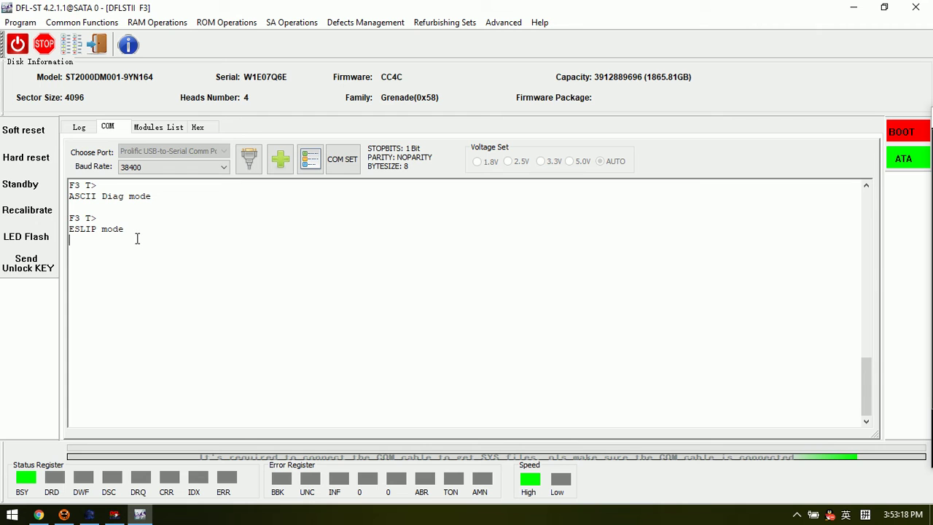
click(224, 167)
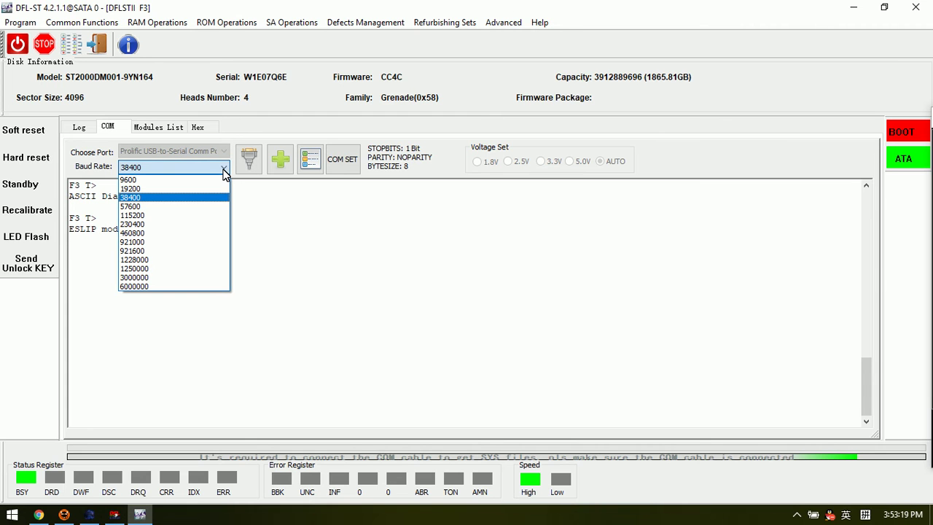
click(151, 270)
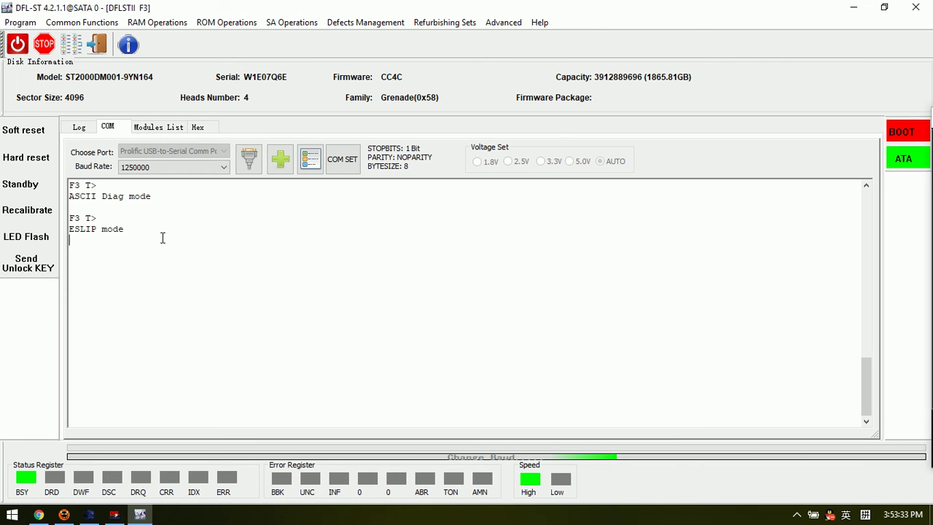
Query the drive information from ASCII diagnostic mode at the new baud rate, returning to the F3 T> prompt
key(ctrl+z)
key(ctrl+z)
key(ctrl+l)
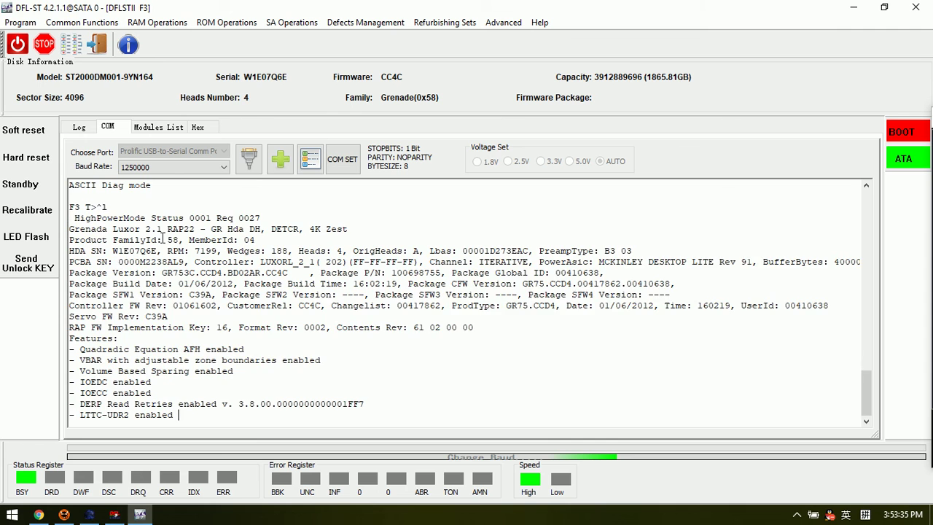
key(ctrl+z)
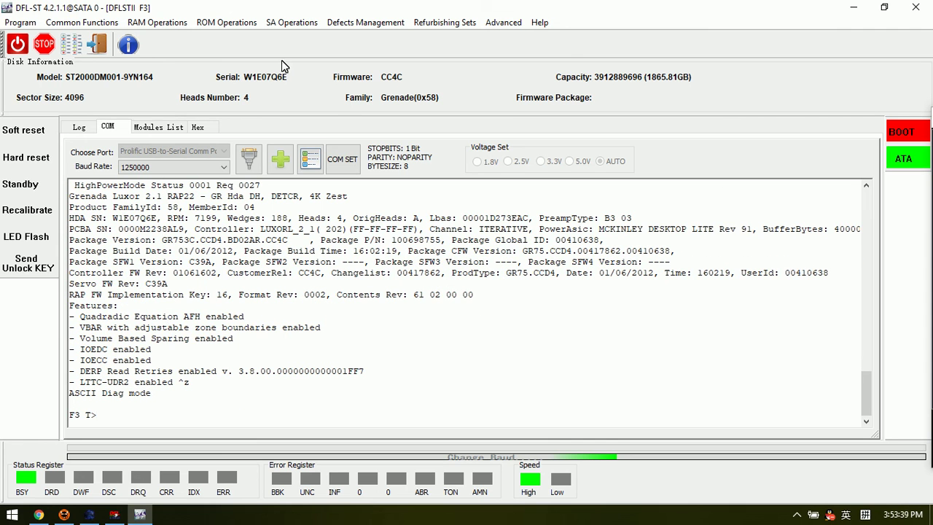
Reopen the SYS file list for reading, using series .12 and COM mode
click(304, 26)
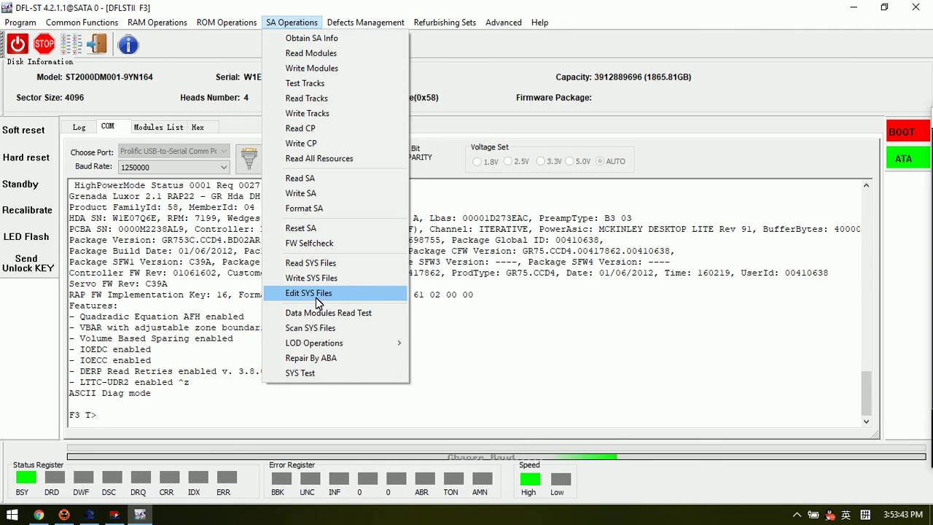
click(312, 263)
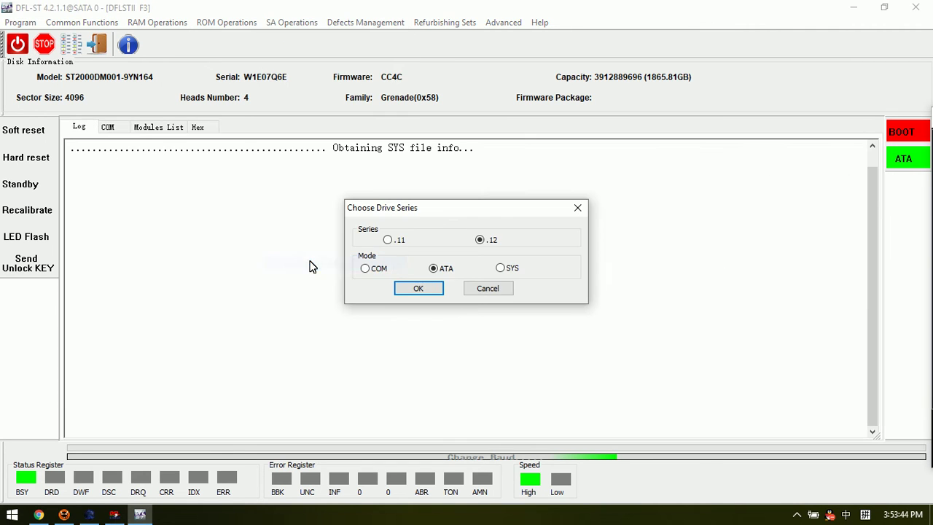
click(379, 271)
click(425, 292)
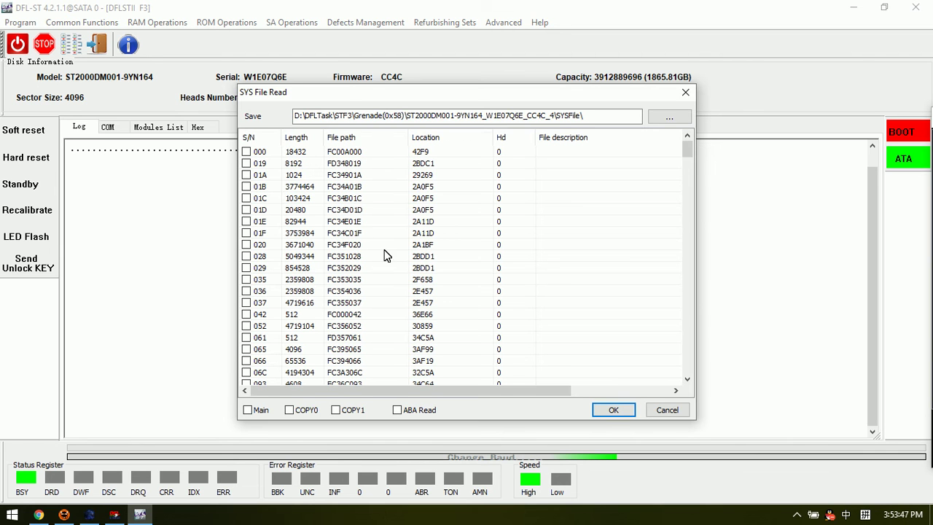
Select SYS files including 01B, 028 and 093 and start reading them into the SYSFile folder
click(246, 188)
click(246, 257)
scroll(262, 361, down, 2)
scroll(271, 362, down, 2)
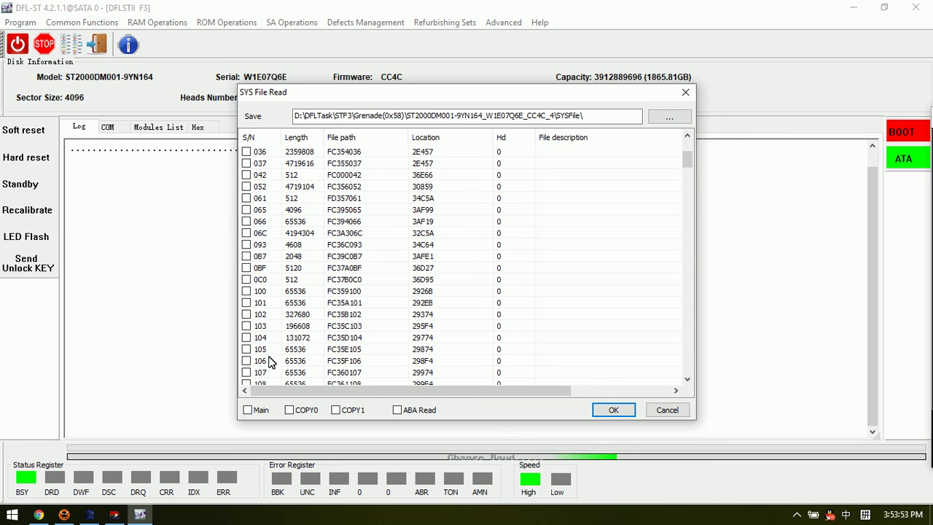
click(247, 245)
click(615, 411)
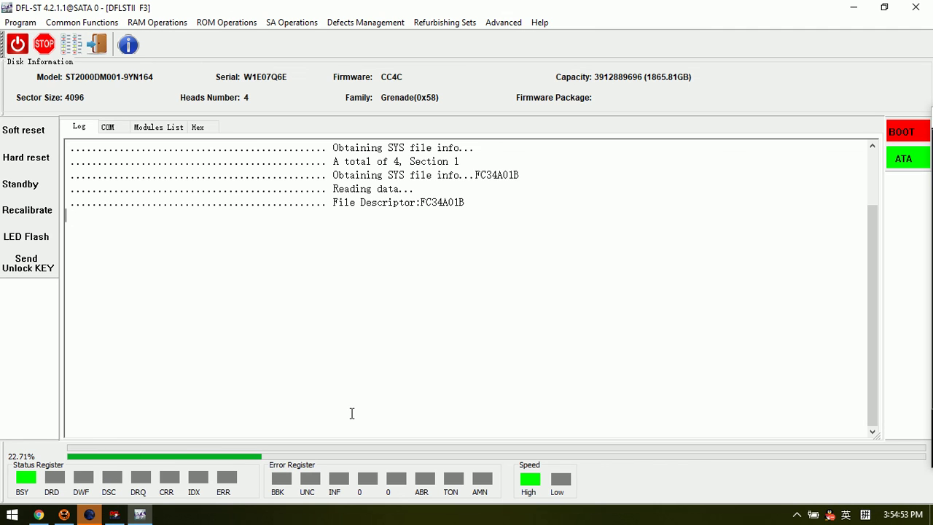
click(296, 23)
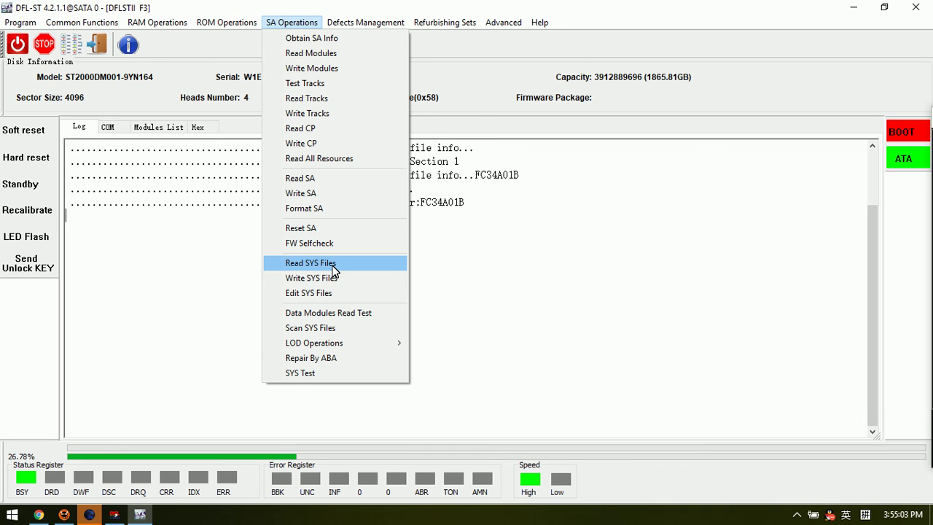
click(163, 311)
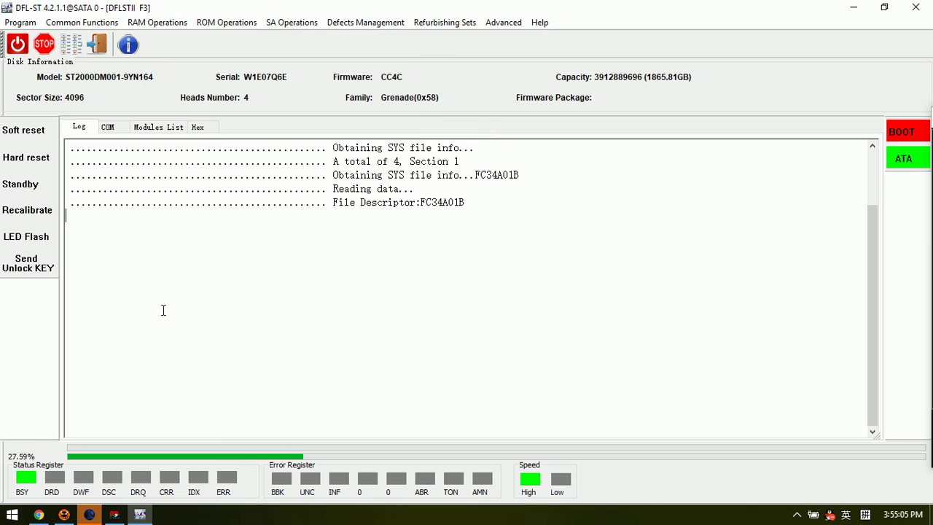